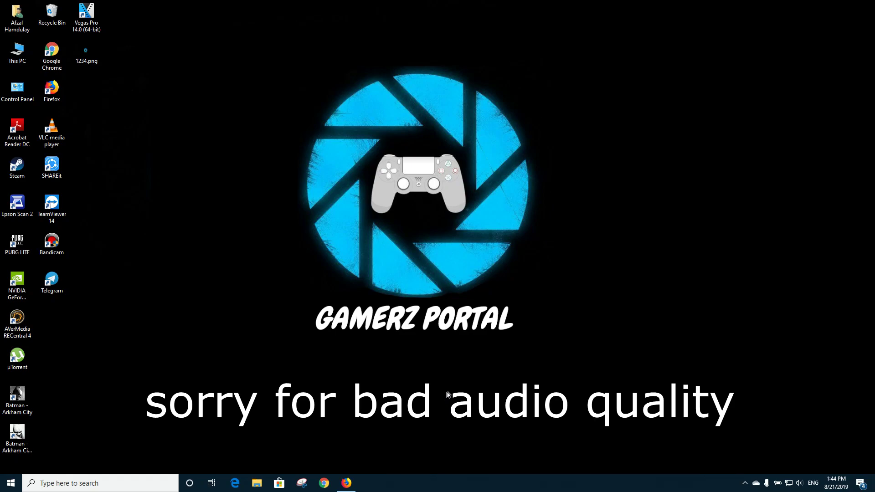
Look over the Batman Arkham how-to video tab in Firefox, then minimize the browser
{"action": "left_click", "coordinate": [355, 488]}
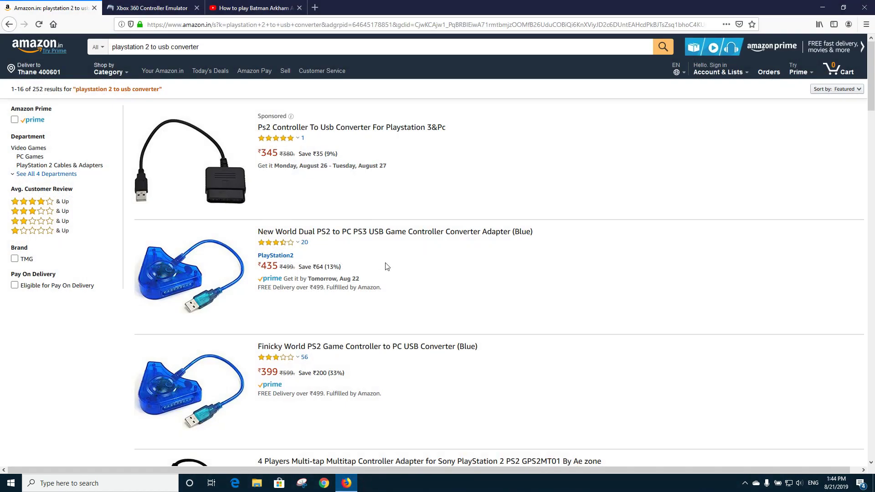
{"action": "left_click", "coordinate": [258, 7]}
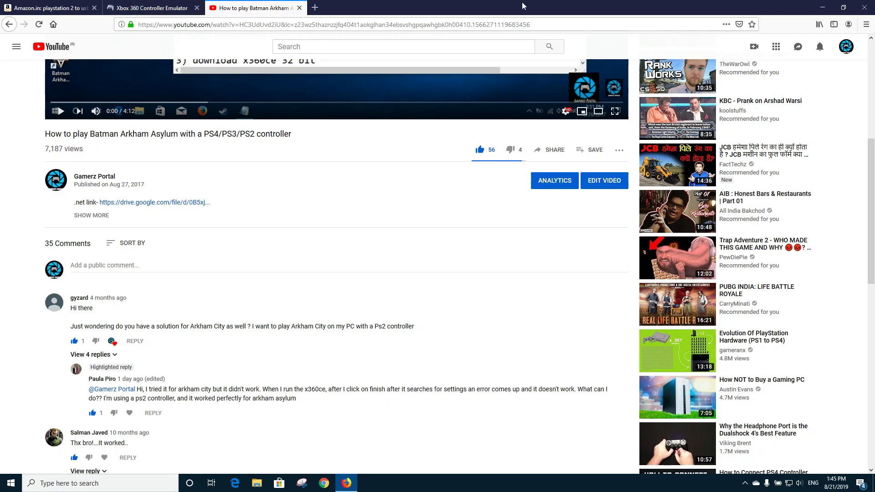
{"action": "left_click", "coordinate": [822, 7]}
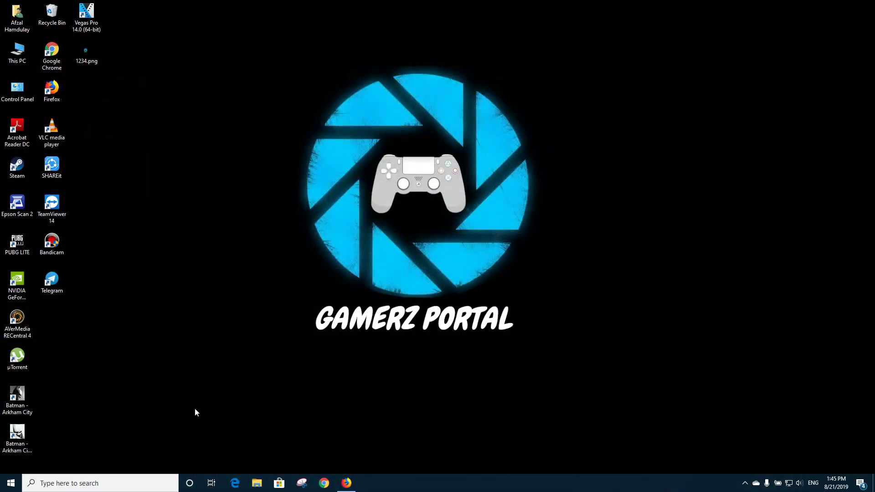
Return Firefox to the Amazon 'playstation 2 to usb converter' results and scroll through the adapters
{"action": "left_click", "coordinate": [347, 483]}
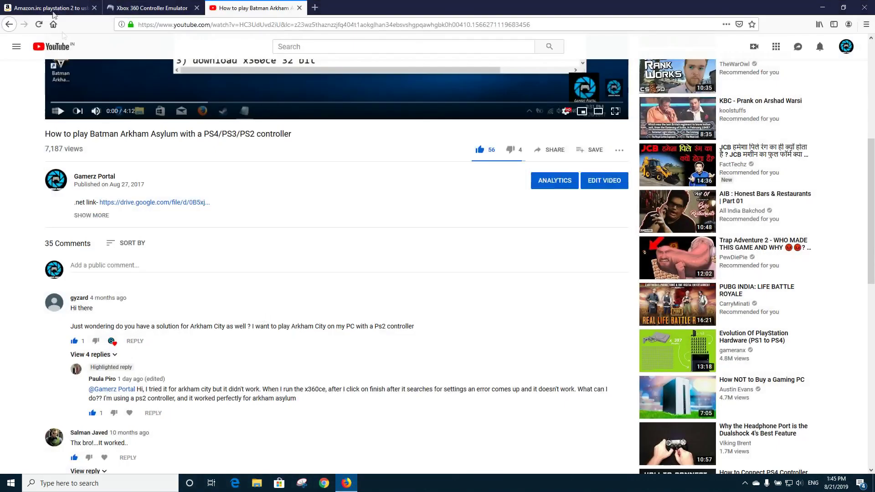
{"action": "left_click", "coordinate": [47, 8]}
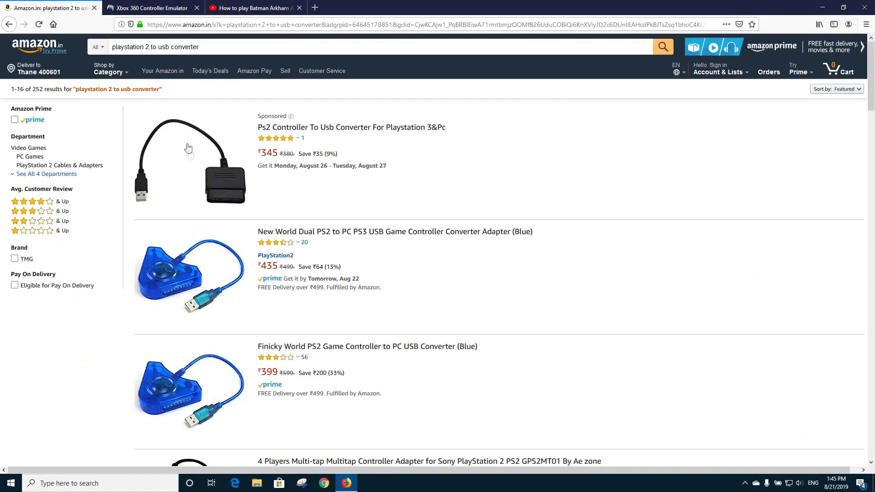
{"action": "scroll", "coordinate": [273, 302], "scroll_direction": "down", "scroll_amount": 5}
{"action": "mouse_move", "coordinate": [277, 238]}
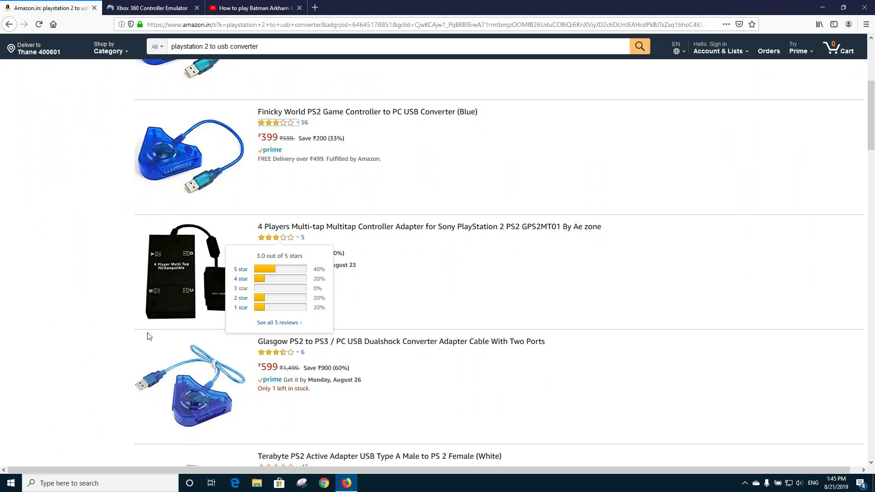
{"action": "scroll", "coordinate": [242, 332], "scroll_direction": "up", "scroll_amount": 5}
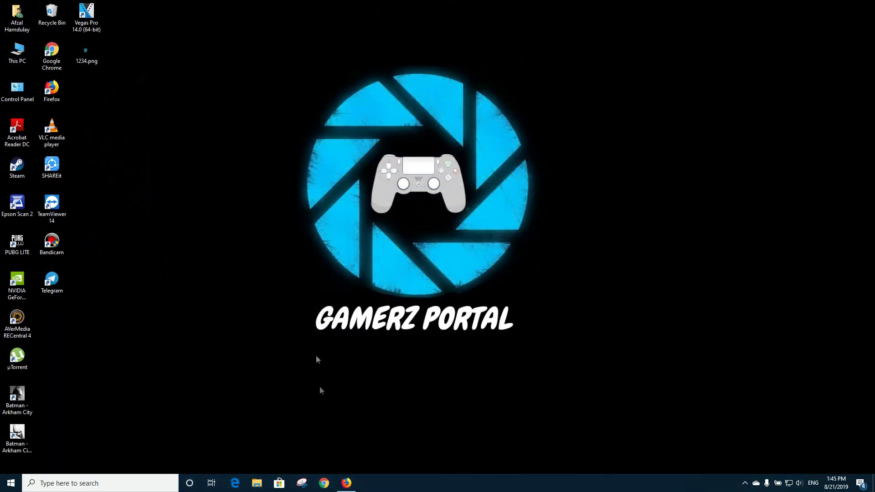
{"action": "left_click", "coordinate": [345, 482]}
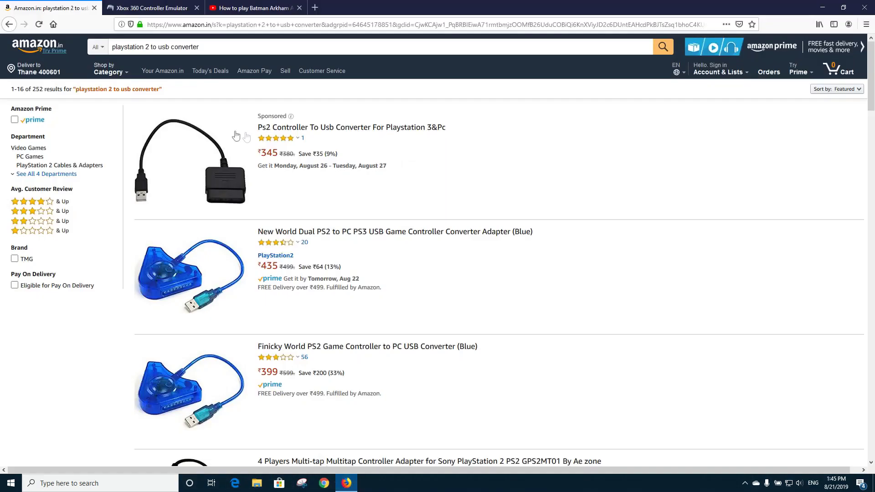
Download the 32-bit x360ce.zip from the x360ce website and open it in Windows Explorer
{"action": "left_click", "coordinate": [157, 6]}
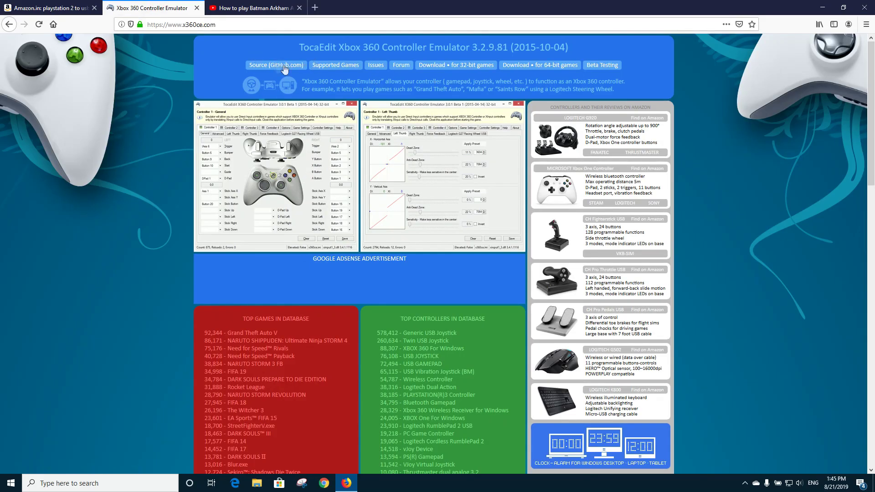
{"action": "left_click", "coordinate": [441, 68]}
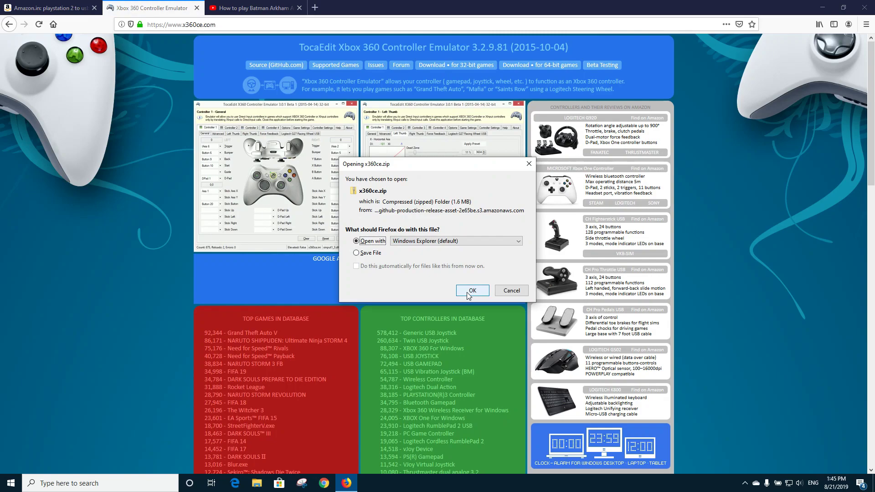
{"action": "left_click", "coordinate": [470, 292]}
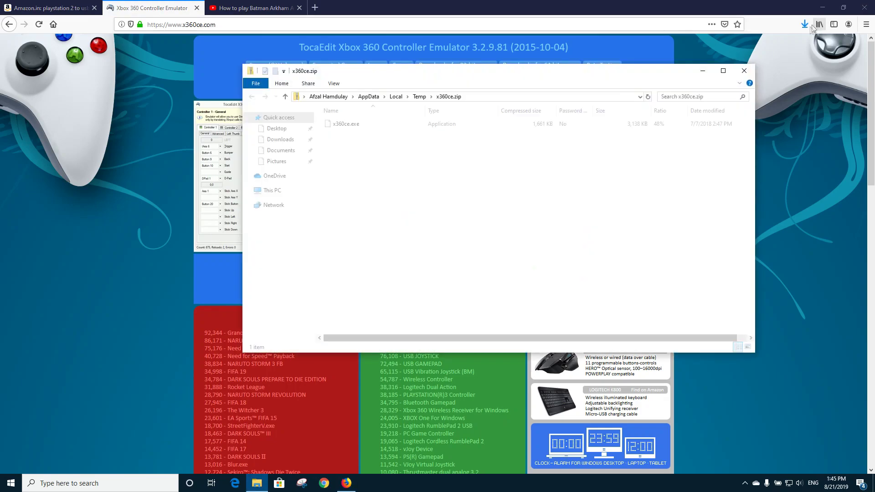
Copy x360ce.exe out of x360ce.zip and minimize the browser and zip windows
{"action": "right_click", "coordinate": [357, 126]}
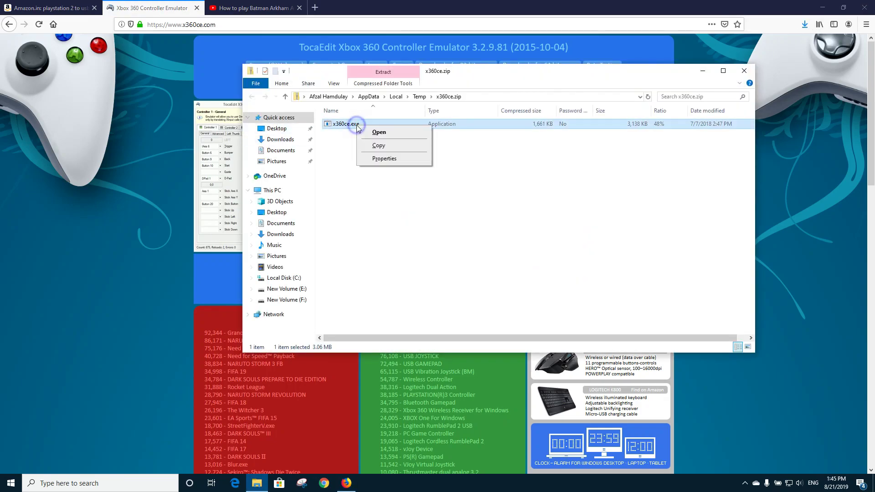
{"action": "left_click", "coordinate": [378, 146]}
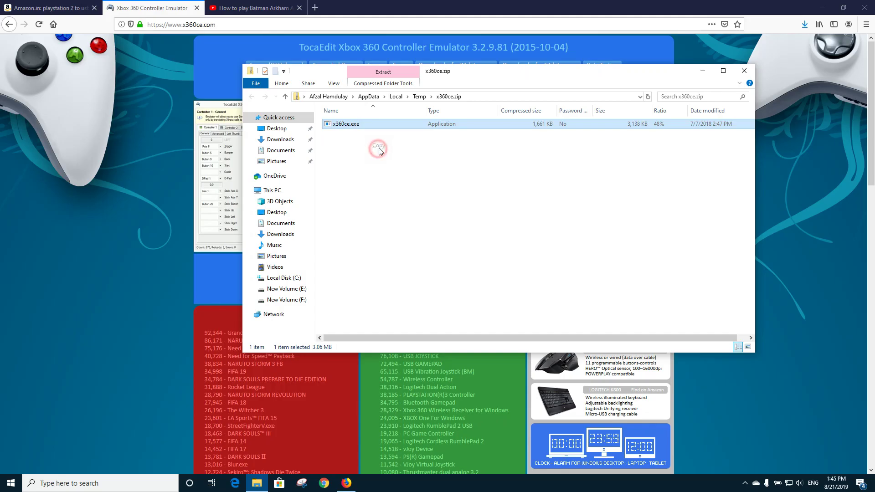
{"action": "left_click", "coordinate": [821, 5]}
{"action": "left_click", "coordinate": [702, 71]}
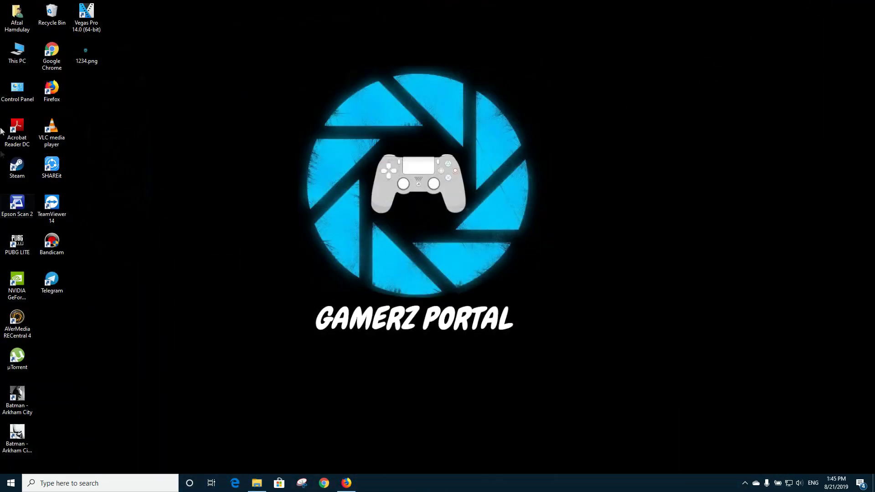
Paste x360ce.exe into E:\Batman - Arkham City\Binaries\Win32
{"action": "double_click", "coordinate": [16, 51]}
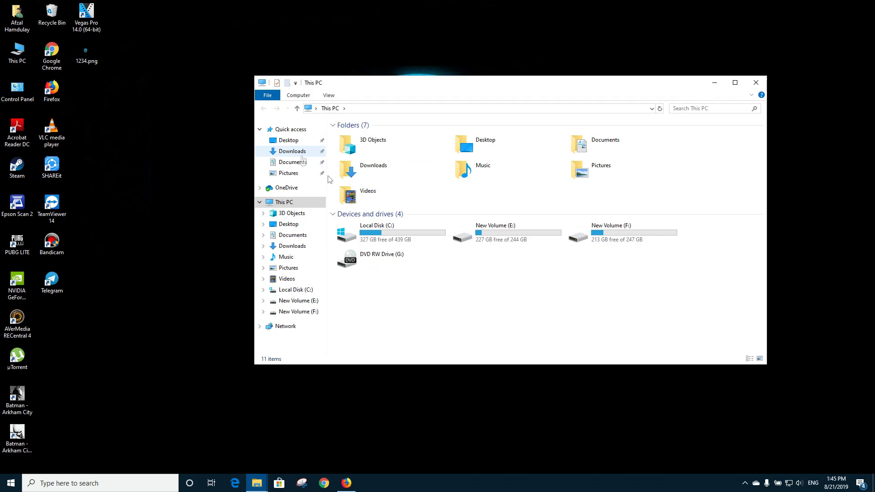
{"action": "double_click", "coordinate": [512, 233]}
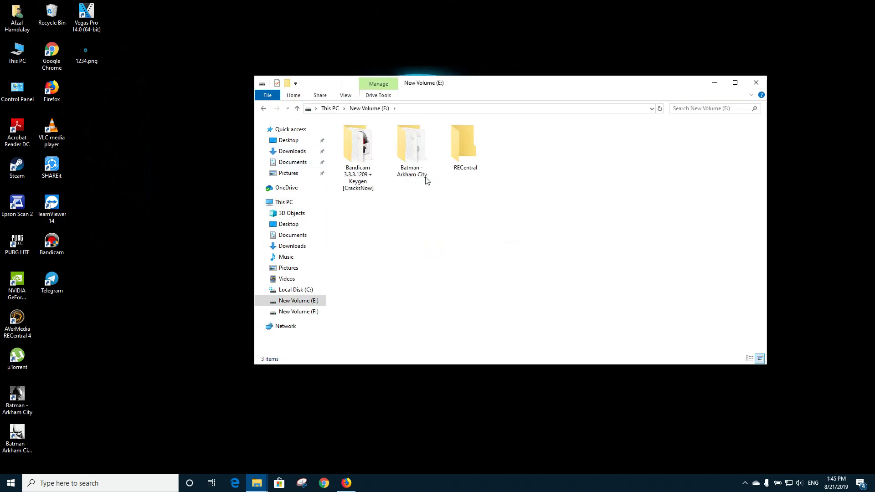
{"action": "double_click", "coordinate": [414, 161]}
{"action": "left_click", "coordinate": [392, 138]}
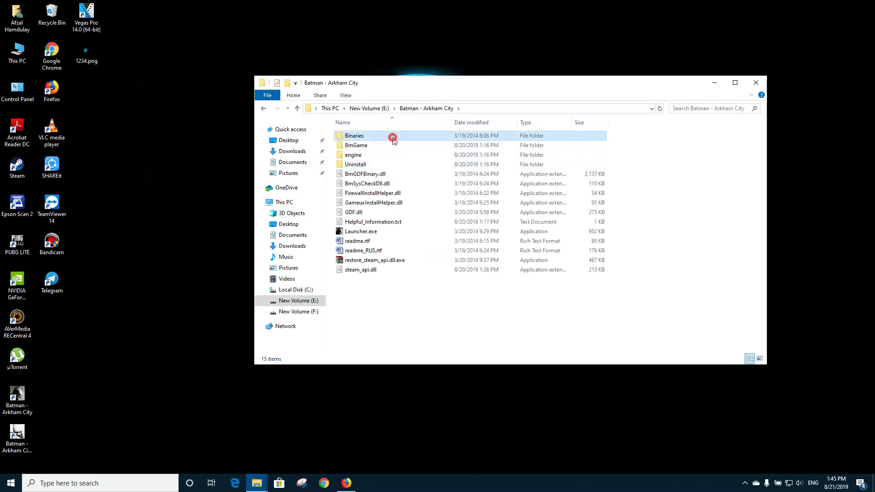
{"action": "double_click", "coordinate": [393, 138]}
{"action": "double_click", "coordinate": [393, 138]}
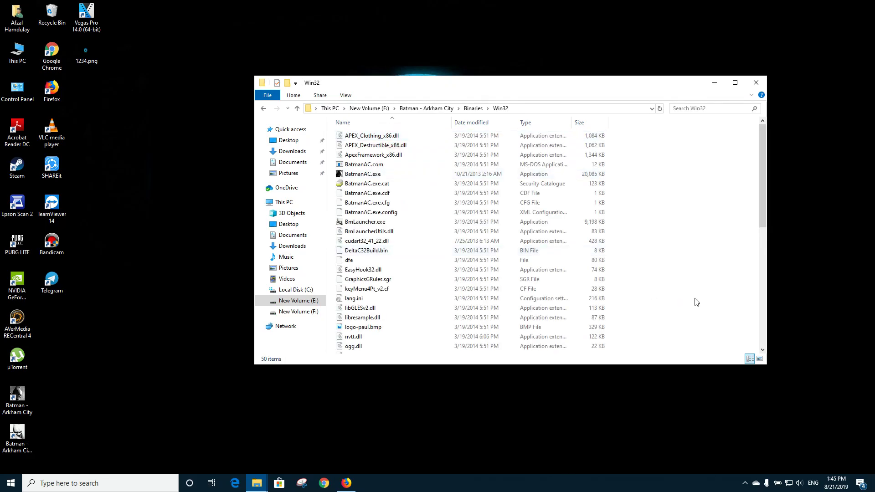
{"action": "right_click", "coordinate": [665, 191]}
{"action": "left_click", "coordinate": [686, 277]}
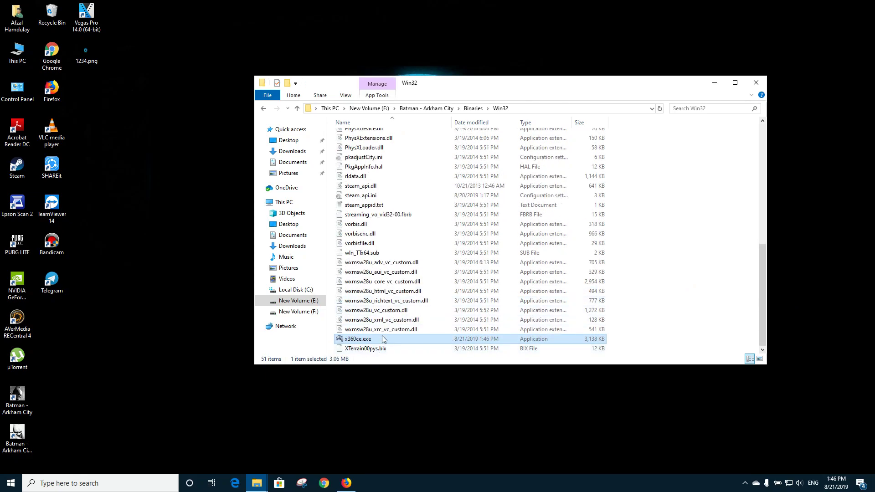
Run x360ce.exe as administrator and create the missing xinput1_3.dll
{"action": "right_click", "coordinate": [379, 339]}
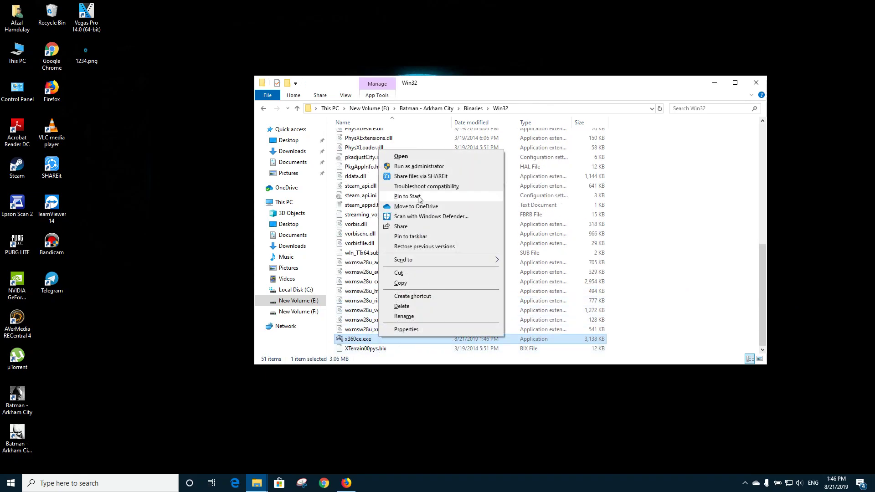
{"action": "left_click", "coordinate": [417, 167]}
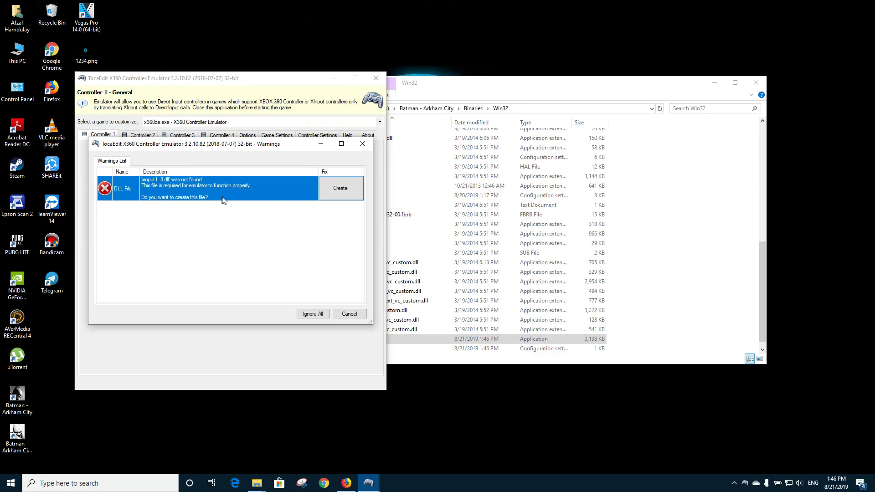
{"action": "left_click", "coordinate": [343, 193]}
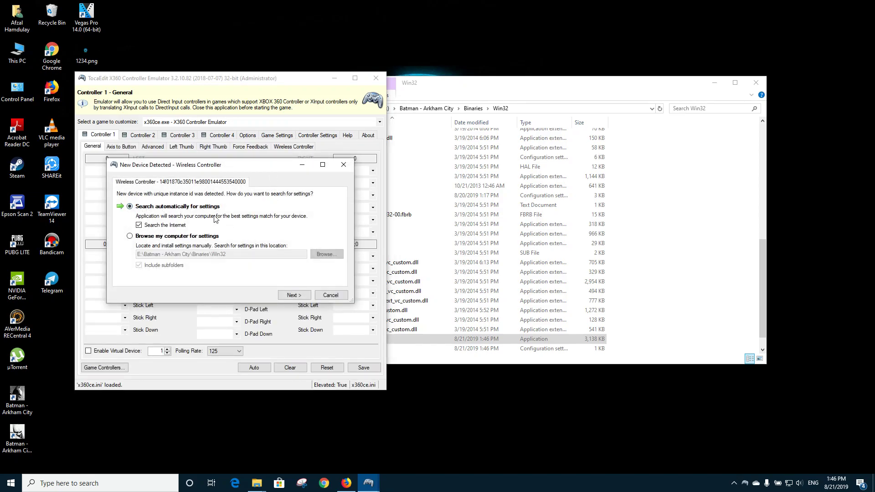
Search automatically online and apply the BmLauncher settings to the Wireless Controller
{"action": "left_click", "coordinate": [303, 296]}
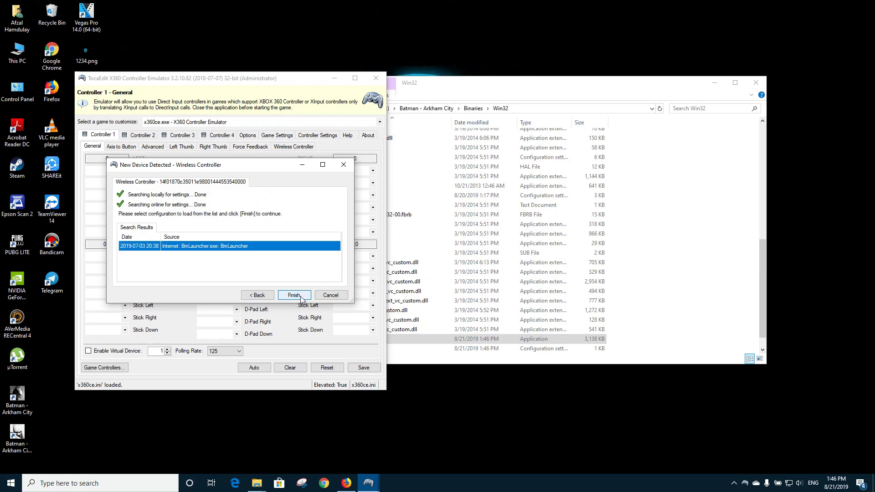
{"action": "left_click", "coordinate": [294, 296]}
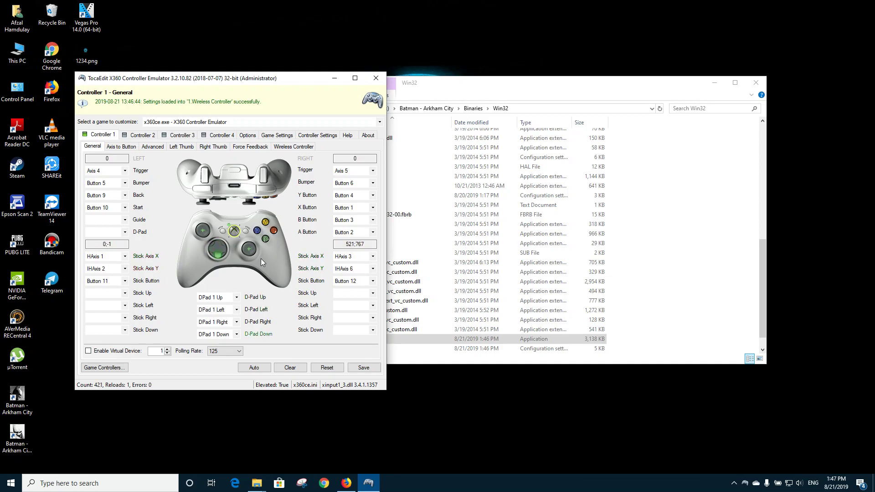
Leave the left trigger mapped to Axis 4 and save the Controller 1 mapping
{"action": "left_click", "coordinate": [126, 172]}
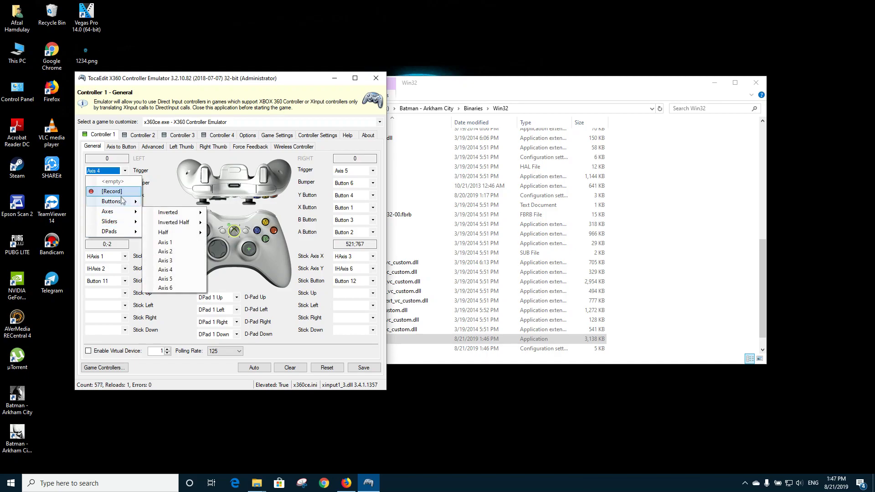
{"action": "mouse_move", "coordinate": [122, 202]}
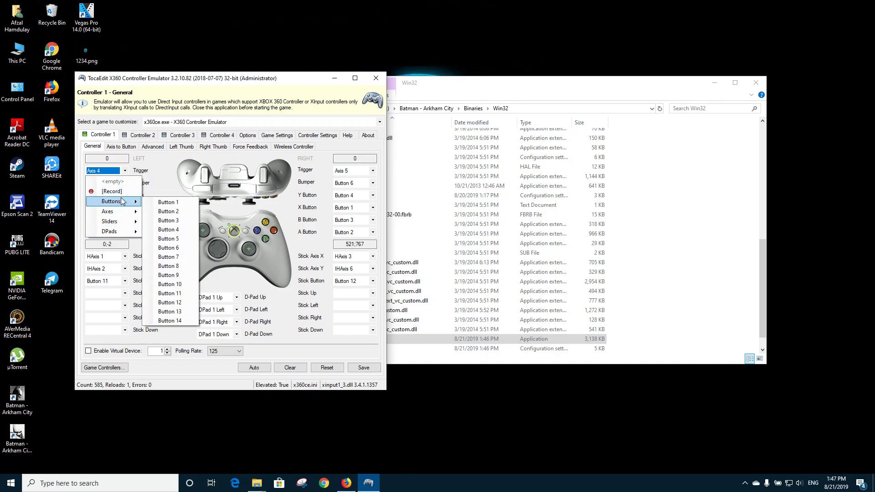
{"action": "left_click", "coordinate": [154, 165]}
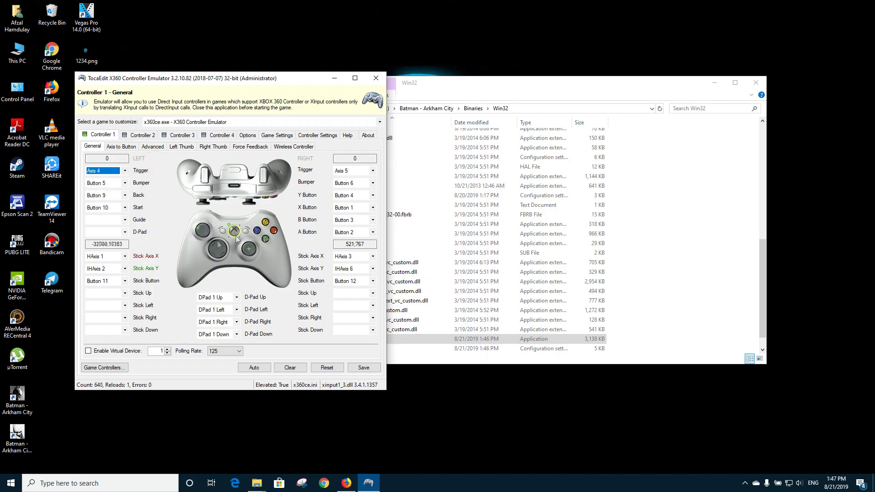
{"action": "left_click", "coordinate": [364, 370]}
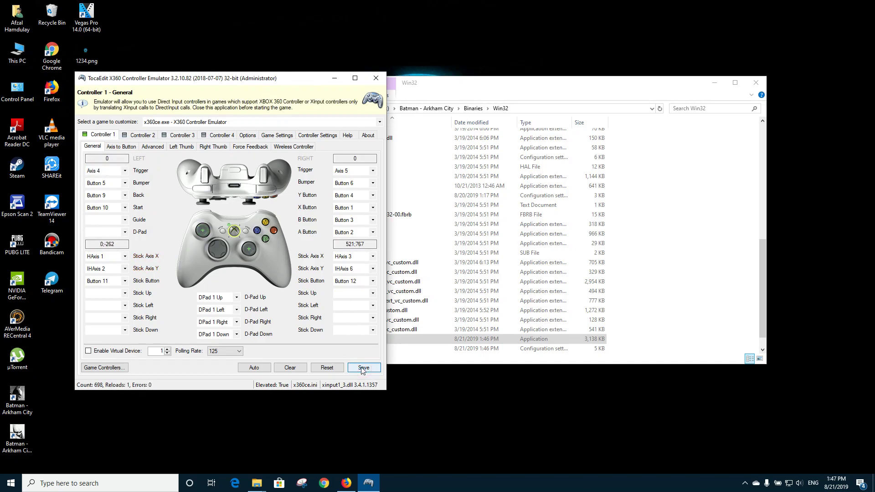
{"action": "left_click", "coordinate": [363, 369]}
Close x360ce, refresh the Win32 folder to show the new files, then close it
{"action": "left_click", "coordinate": [376, 79]}
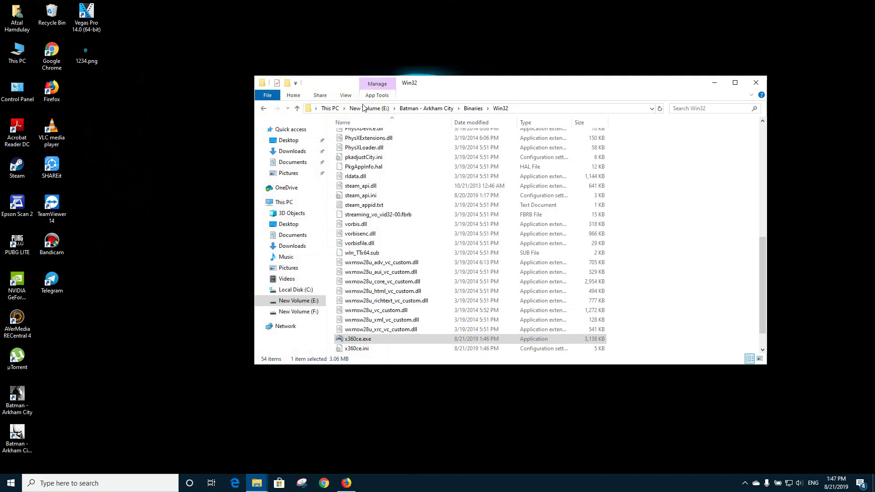
{"action": "right_click", "coordinate": [690, 170]}
{"action": "left_click", "coordinate": [711, 228]}
{"action": "right_click", "coordinate": [668, 180]}
{"action": "left_click", "coordinate": [695, 239]}
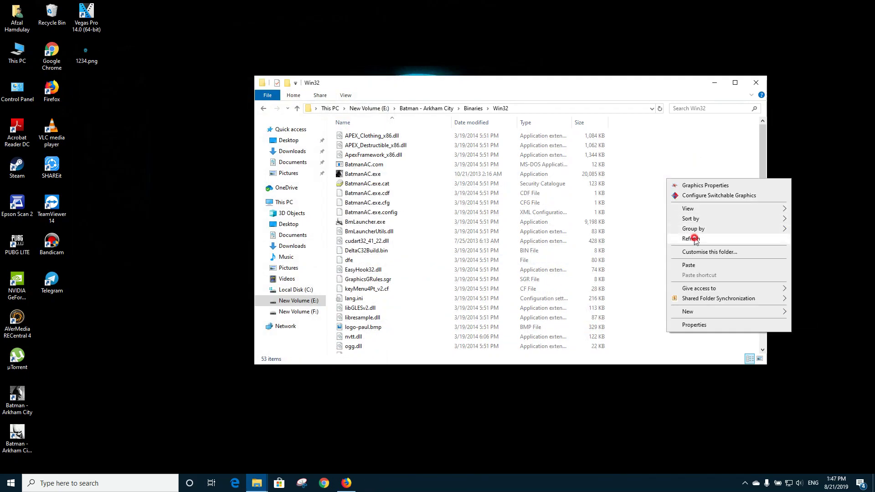
{"action": "left_click", "coordinate": [756, 82]}
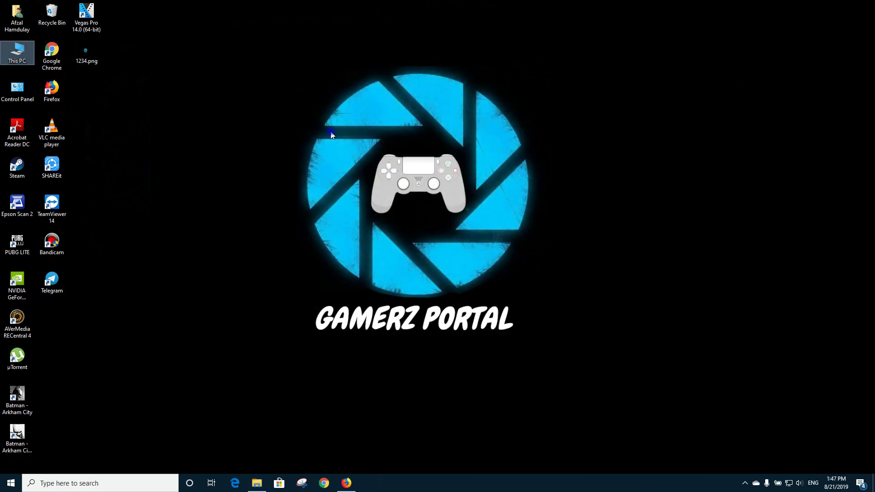
Refresh the desktop twice
{"action": "right_click", "coordinate": [330, 133]}
{"action": "left_click", "coordinate": [383, 179]}
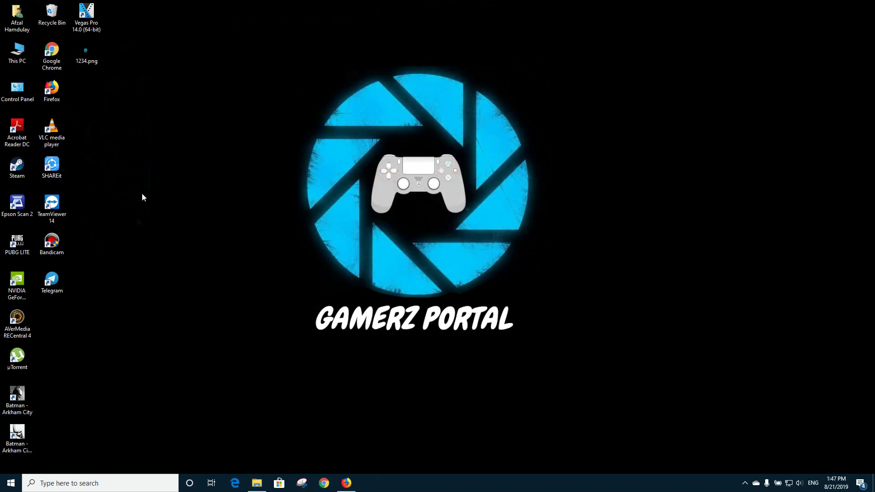
{"action": "right_click", "coordinate": [185, 96]}
{"action": "left_click", "coordinate": [230, 146]}
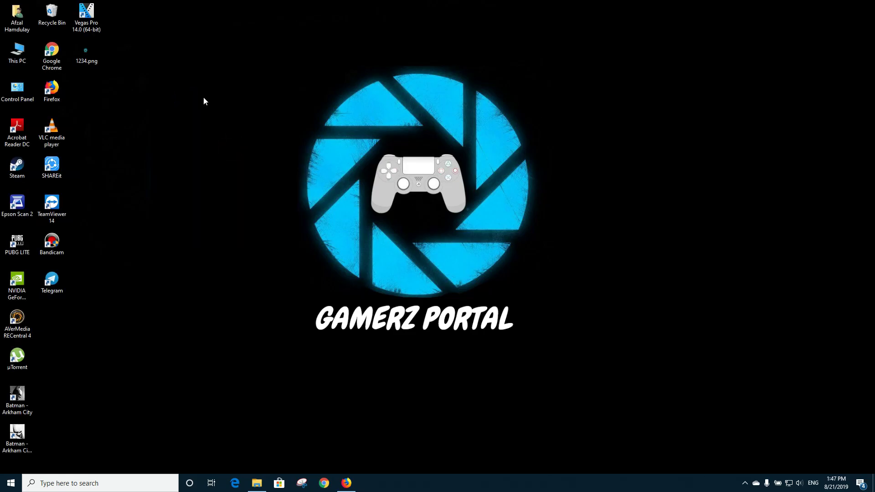